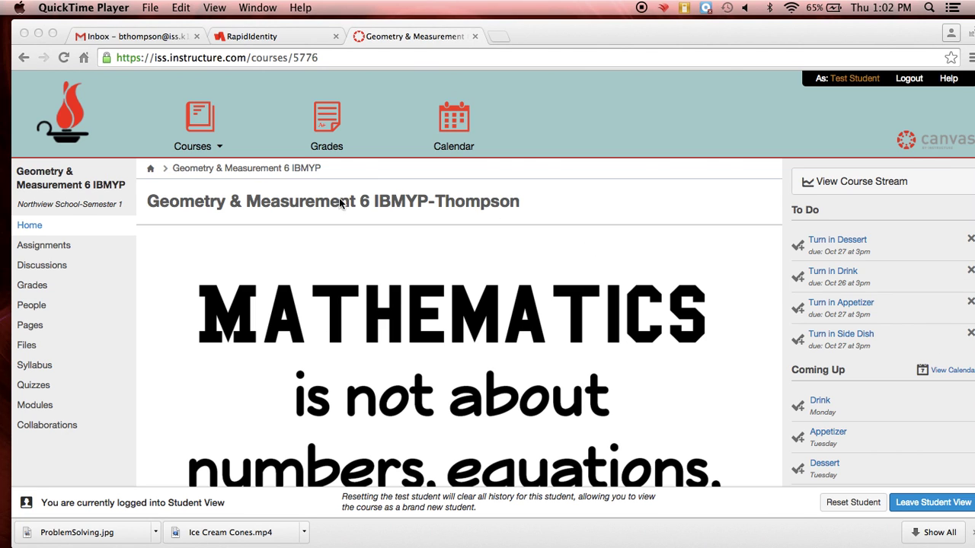
Open the Appetizer assignment from the course's assignments list.
{"action": "scroll", "coordinate": [472, 305], "scroll_direction": "down", "scroll_amount": 5}
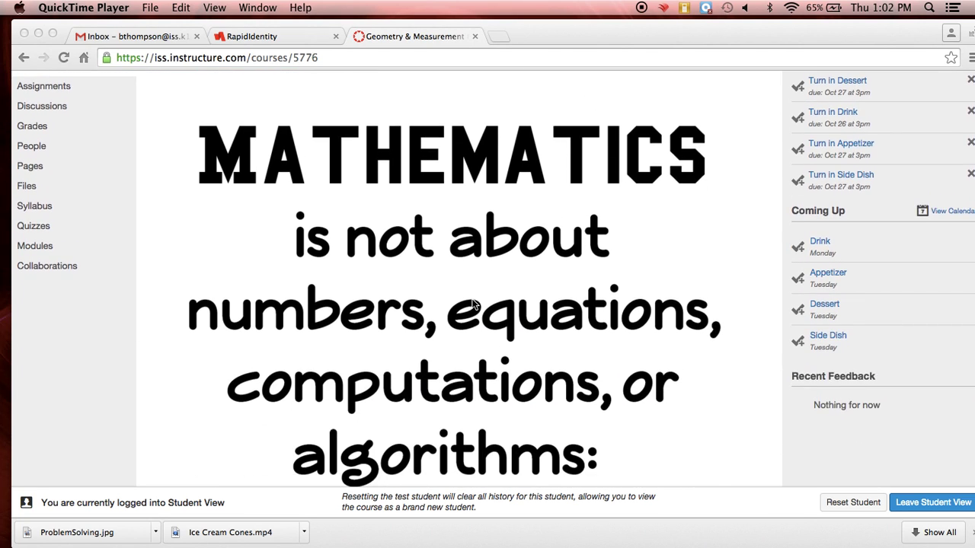
{"action": "scroll", "coordinate": [472, 304], "scroll_direction": "up", "scroll_amount": 5}
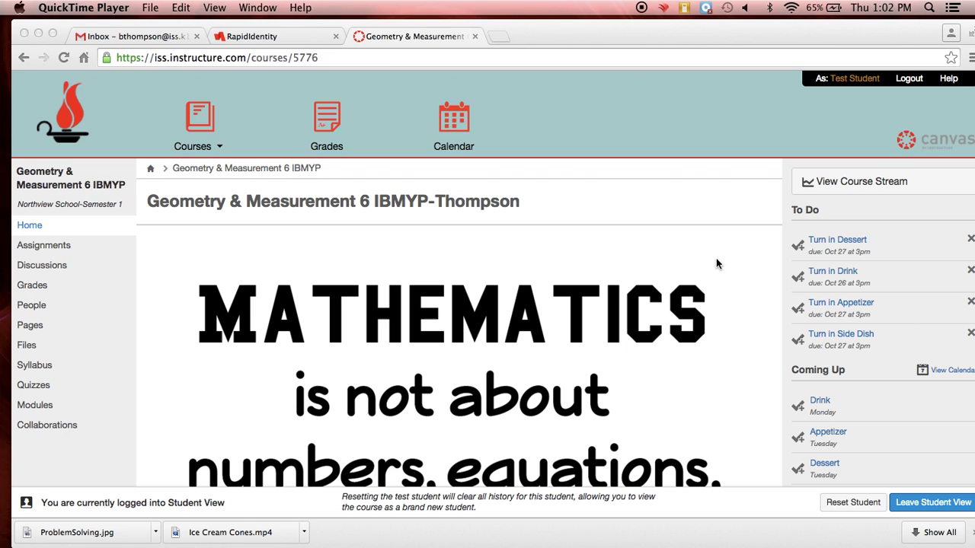
{"action": "scroll", "coordinate": [711, 268], "scroll_direction": "down", "scroll_amount": 3}
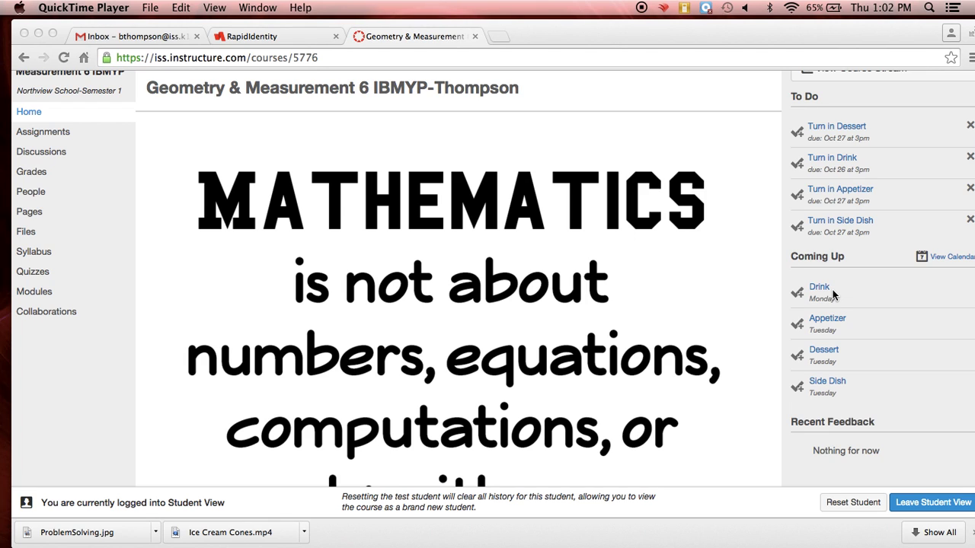
{"action": "scroll", "coordinate": [397, 271], "scroll_direction": "up", "scroll_amount": 3}
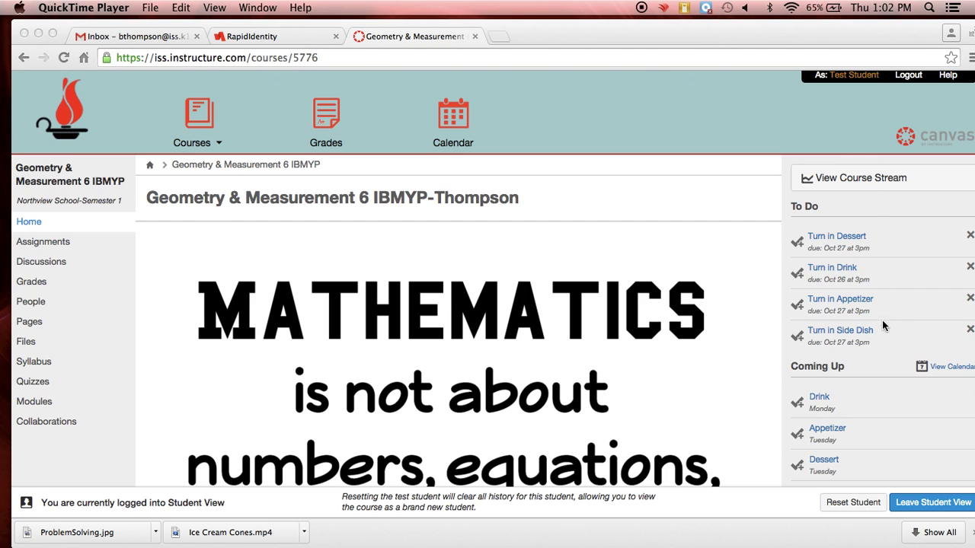
{"action": "left_click", "coordinate": [47, 241]}
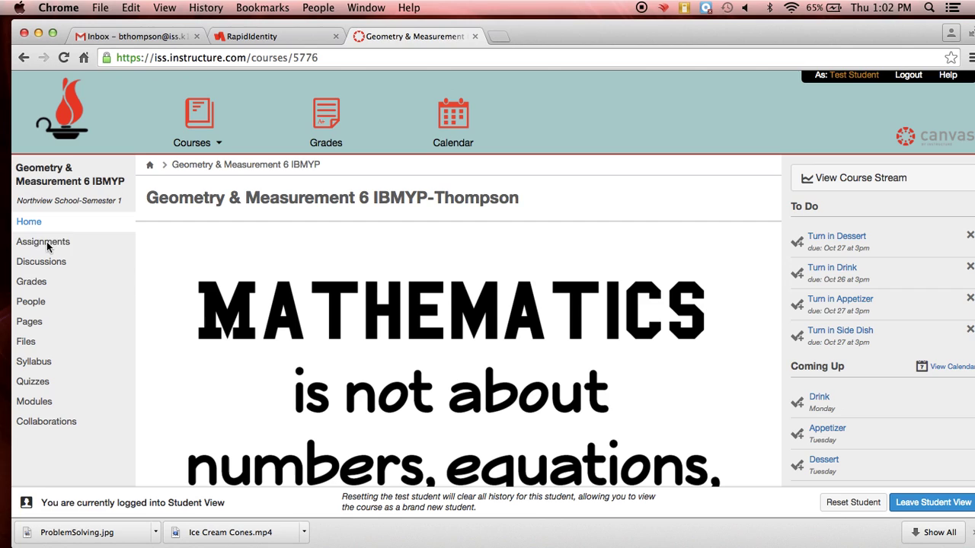
{"action": "left_click", "coordinate": [44, 243]}
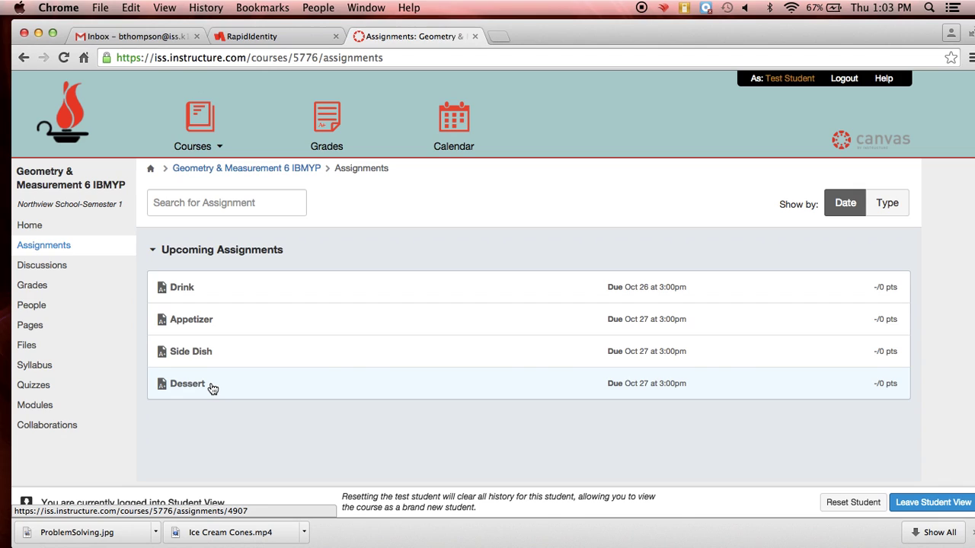
{"action": "left_click", "coordinate": [195, 323]}
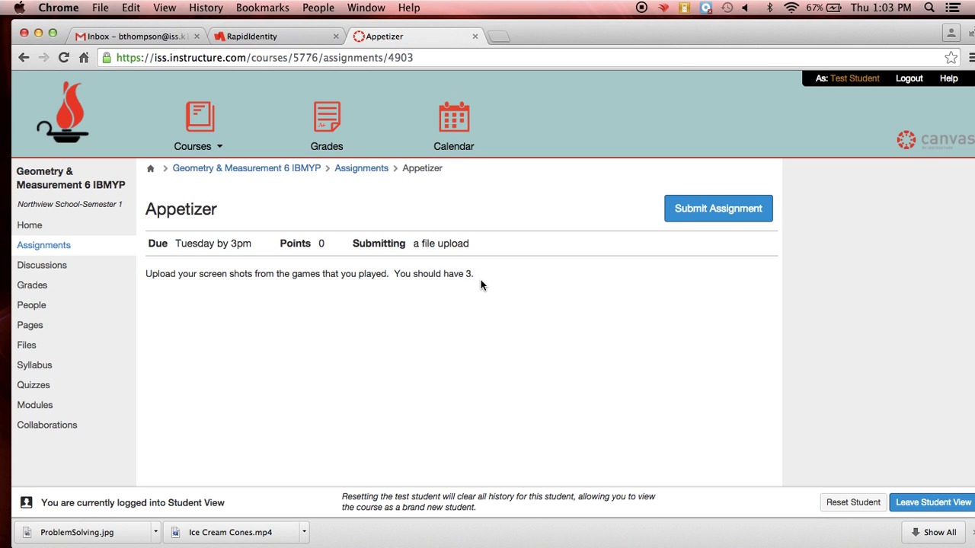
Start a submission for the Appetizer assignment and attach Screen Shot 2015-10-22 at 12.51.50 PM.png from the Desktop.
{"action": "scroll", "coordinate": [367, 320], "scroll_direction": "down", "scroll_amount": 5}
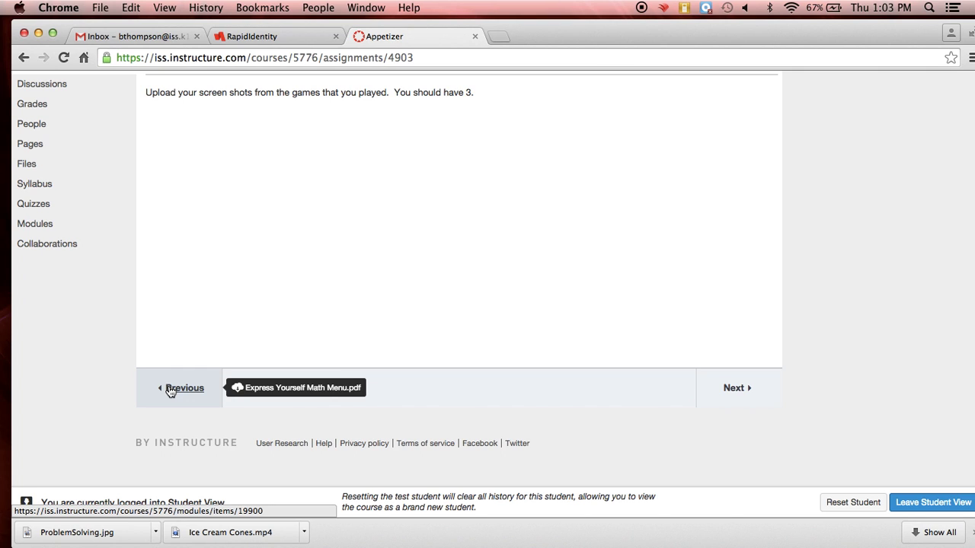
{"action": "scroll", "coordinate": [511, 253], "scroll_direction": "up", "scroll_amount": 5}
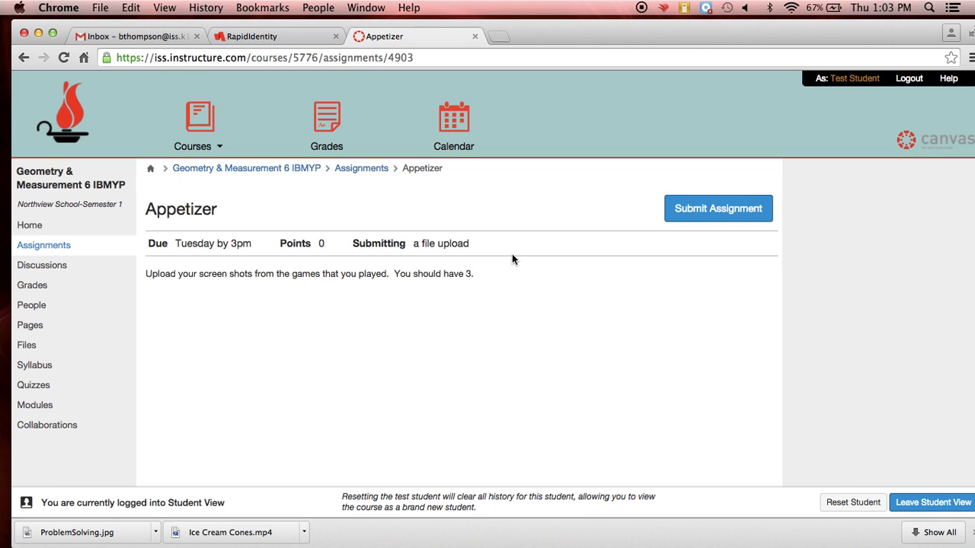
{"action": "left_click", "coordinate": [732, 213]}
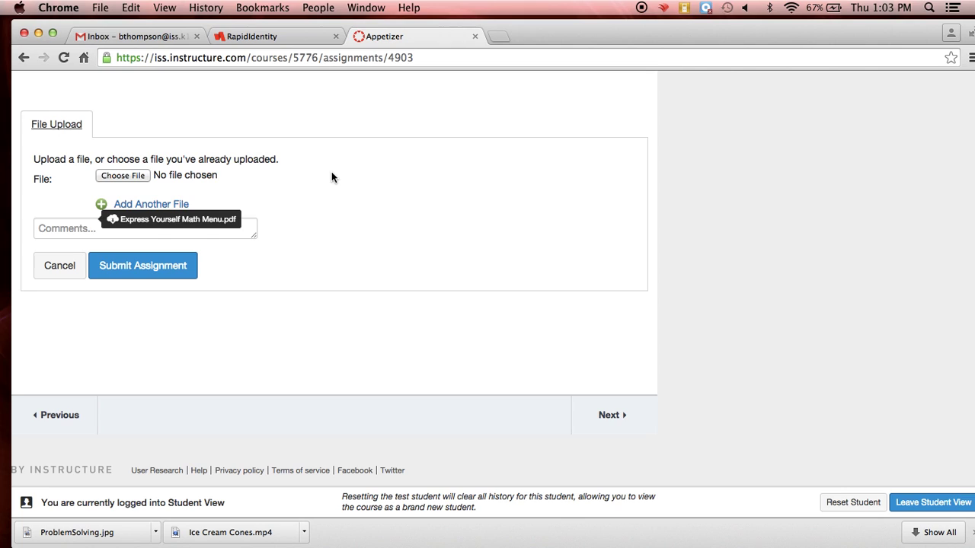
{"action": "left_click", "coordinate": [134, 178]}
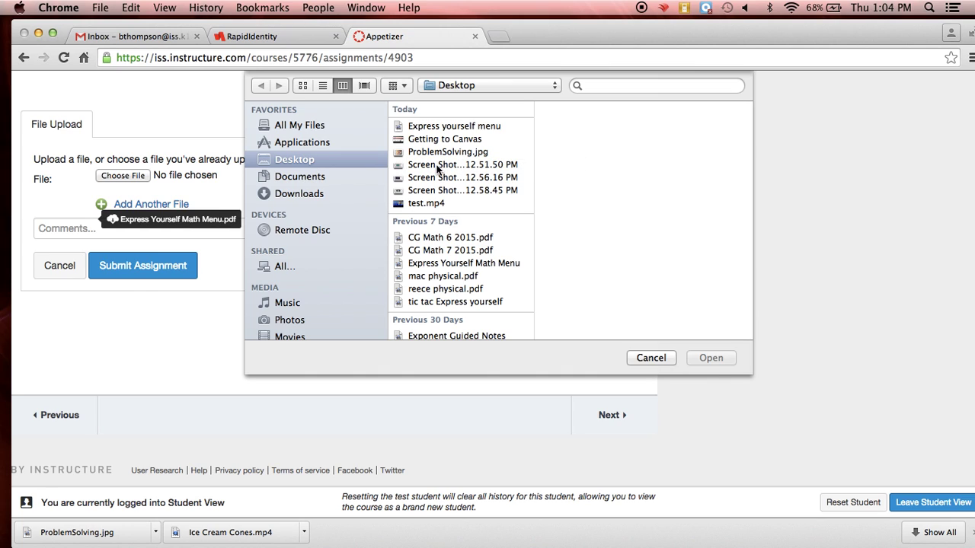
{"action": "left_click", "coordinate": [438, 168]}
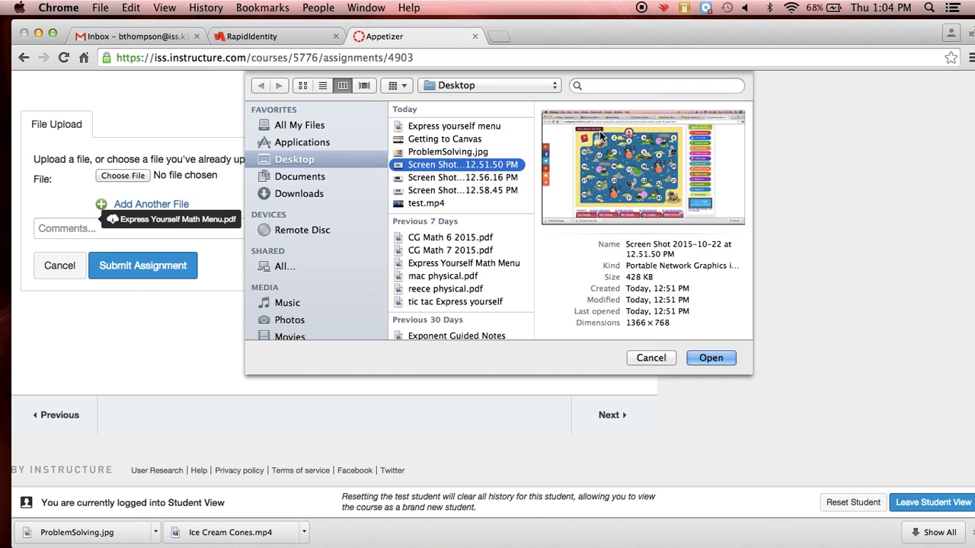
{"action": "left_click", "coordinate": [714, 359]}
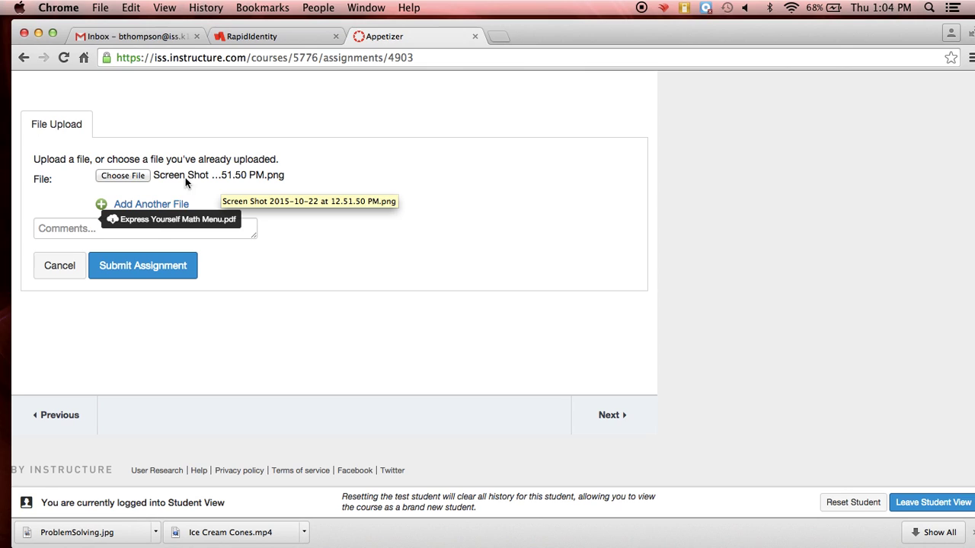
Add a second file to the submission, Screen Shot 2015-10-22 at 12.56.16 PM from the Desktop.
{"action": "left_click", "coordinate": [147, 205]}
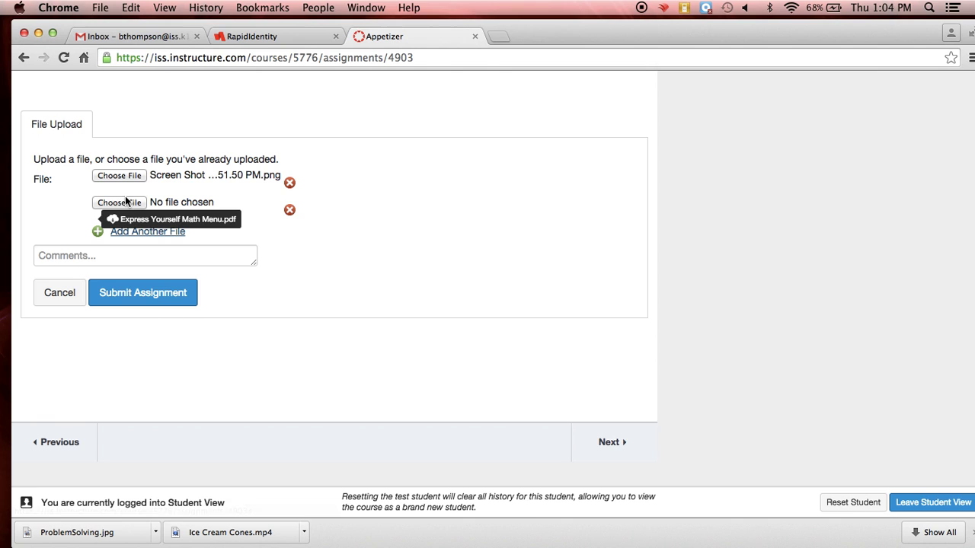
{"action": "left_click", "coordinate": [128, 203]}
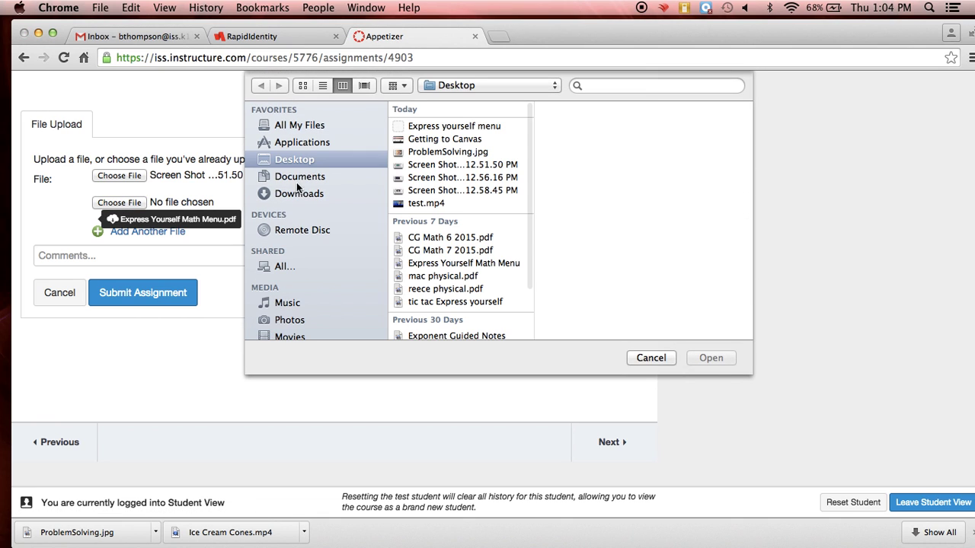
{"action": "left_click", "coordinate": [436, 179]}
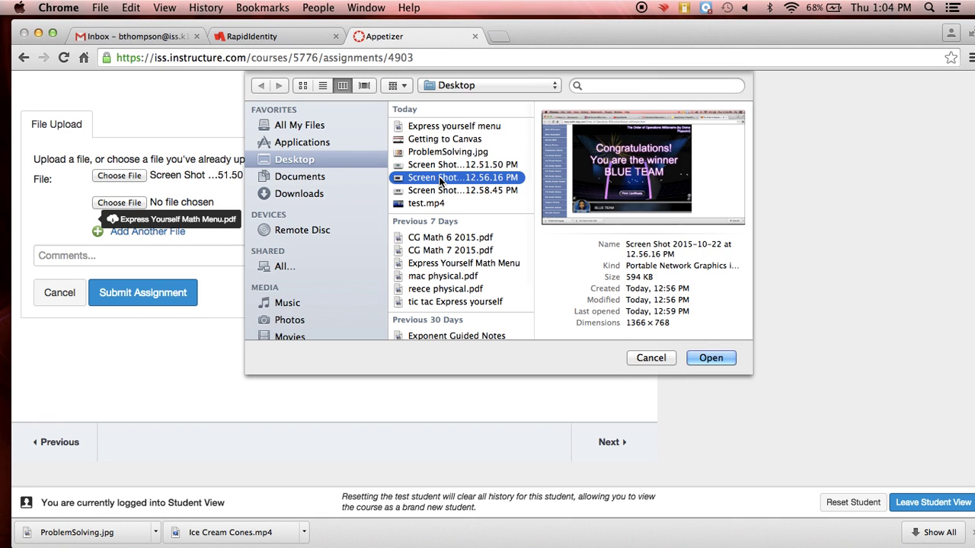
{"action": "left_click", "coordinate": [707, 358]}
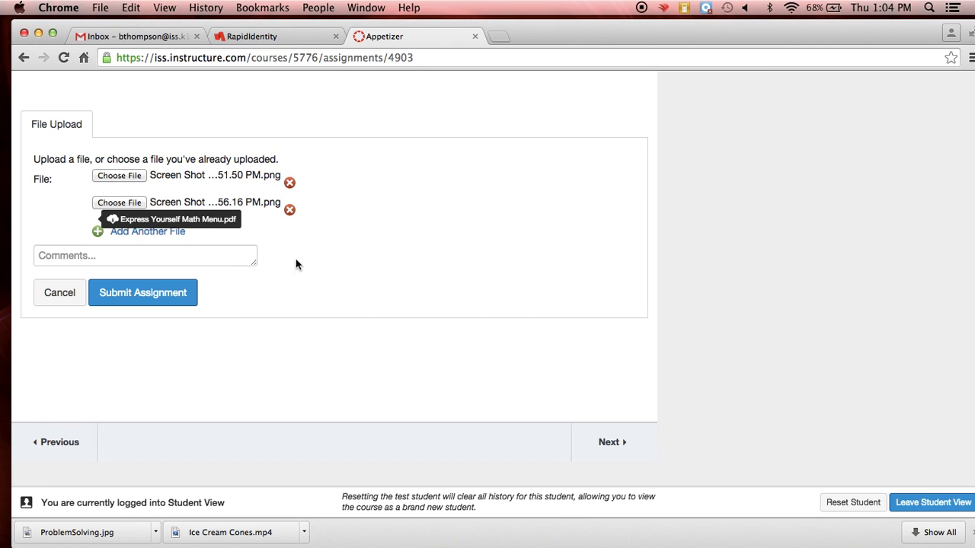
Add a third file to the submission, Screen Shot 2015-10-22 at 12.58.45 PM from the Desktop.
{"action": "left_click", "coordinate": [154, 234]}
{"action": "left_click", "coordinate": [120, 230]}
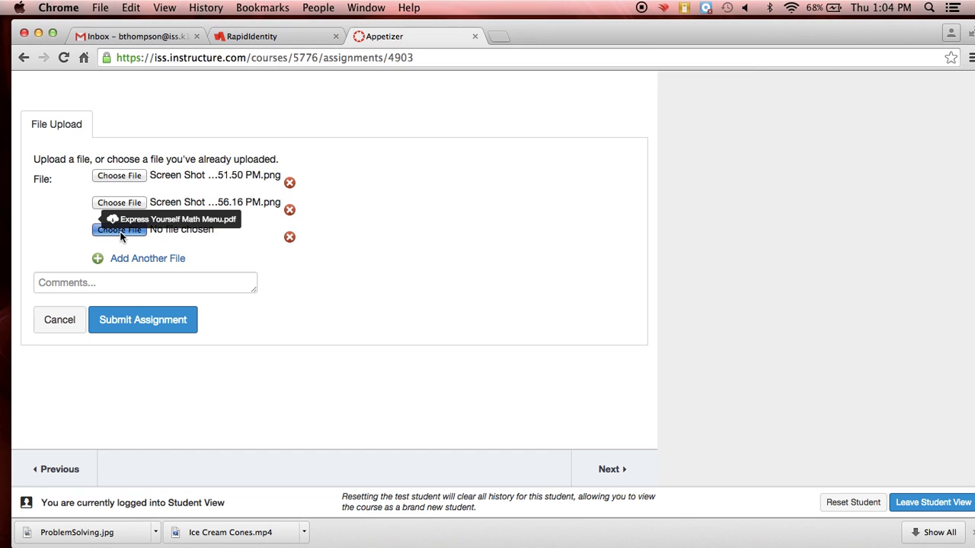
{"action": "left_click", "coordinate": [465, 191]}
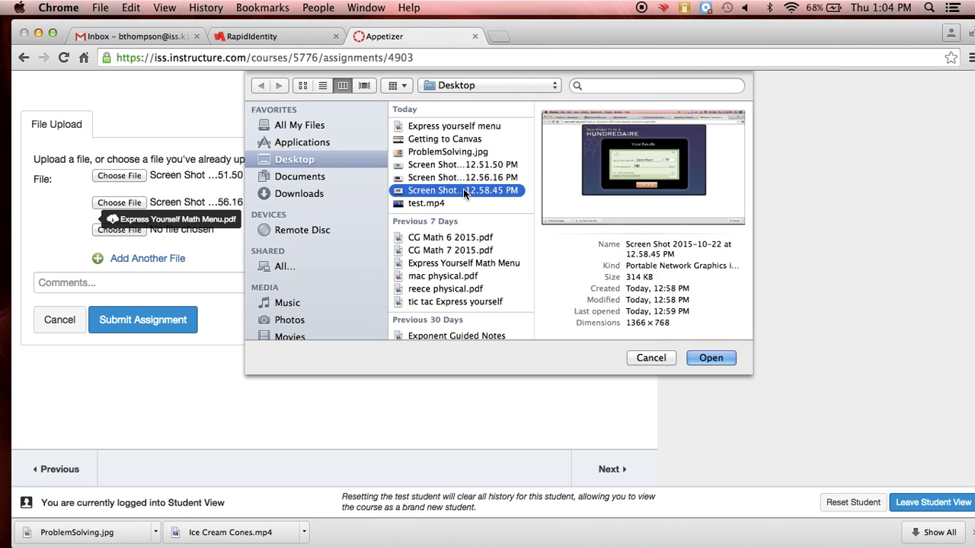
{"action": "left_click", "coordinate": [714, 359]}
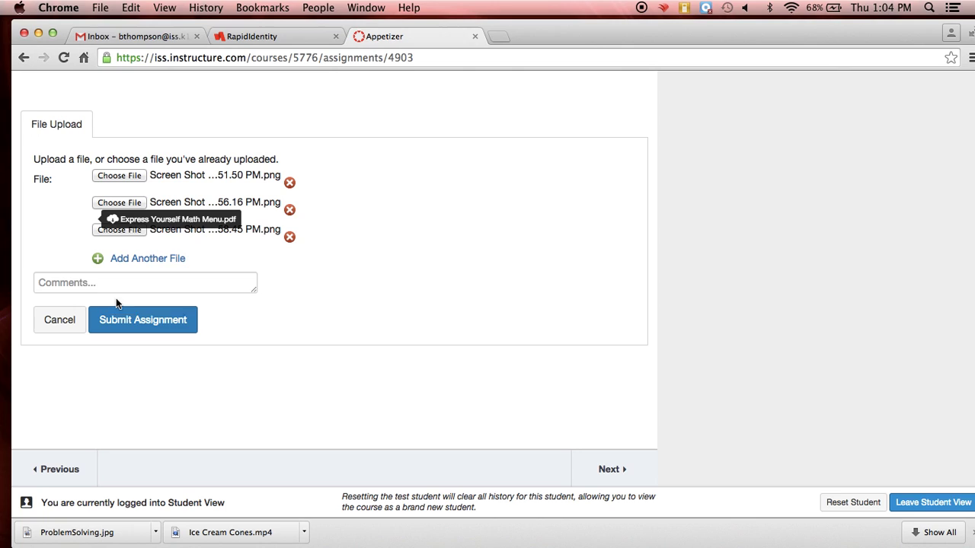
Submit the Appetizer assignment with the three attached screenshots, leaving the comment empty.
{"action": "left_click", "coordinate": [66, 283]}
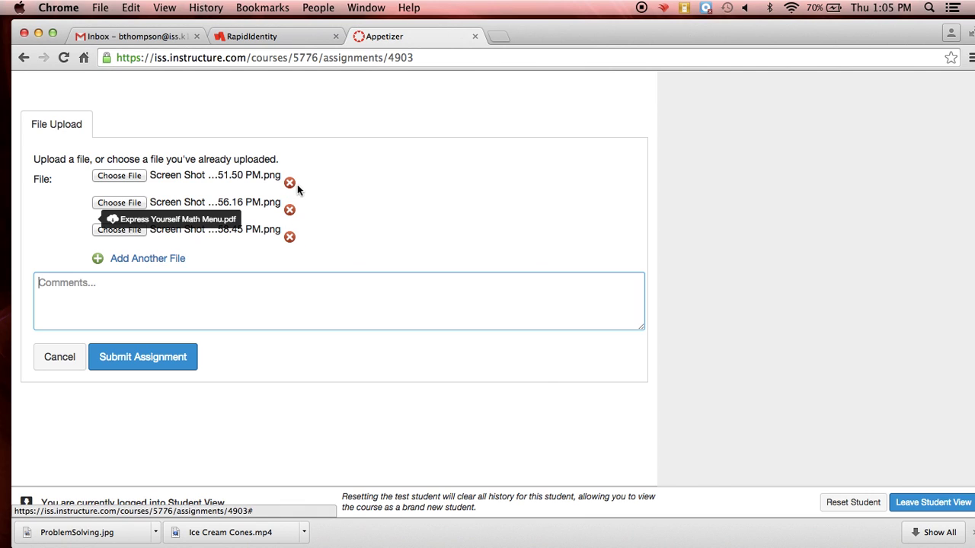
{"action": "left_click", "coordinate": [145, 365]}
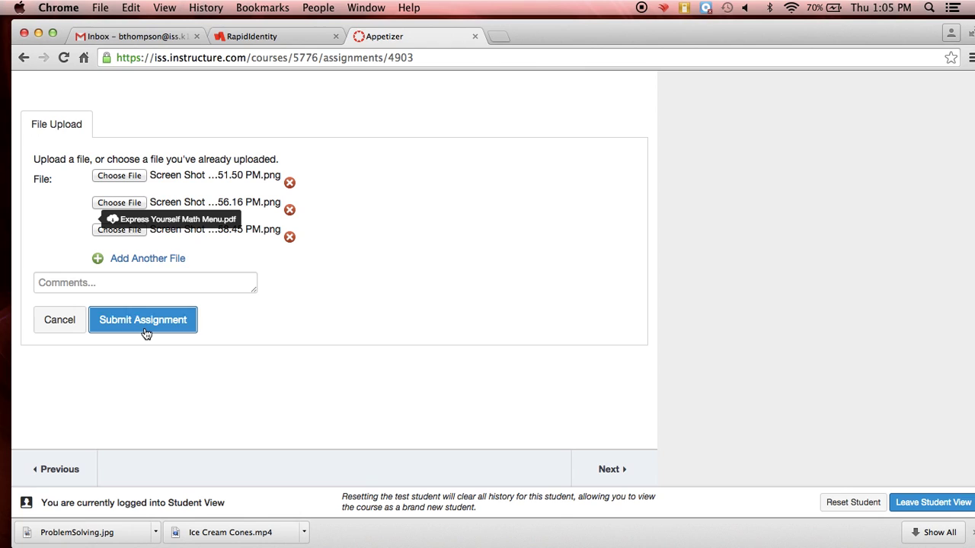
{"action": "left_click", "coordinate": [144, 326]}
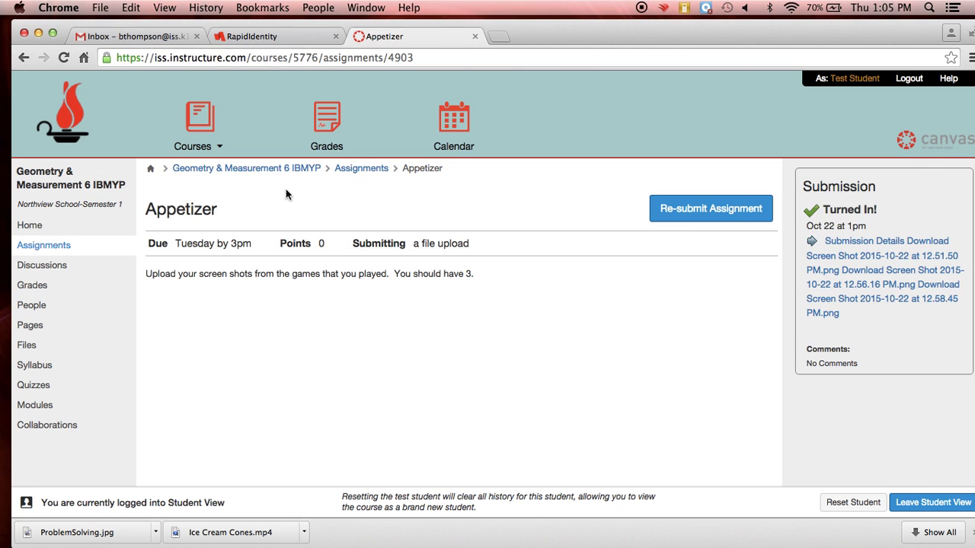
Open the Dessert assignment from its October 27 entry in the calendar.
{"action": "left_click", "coordinate": [454, 129]}
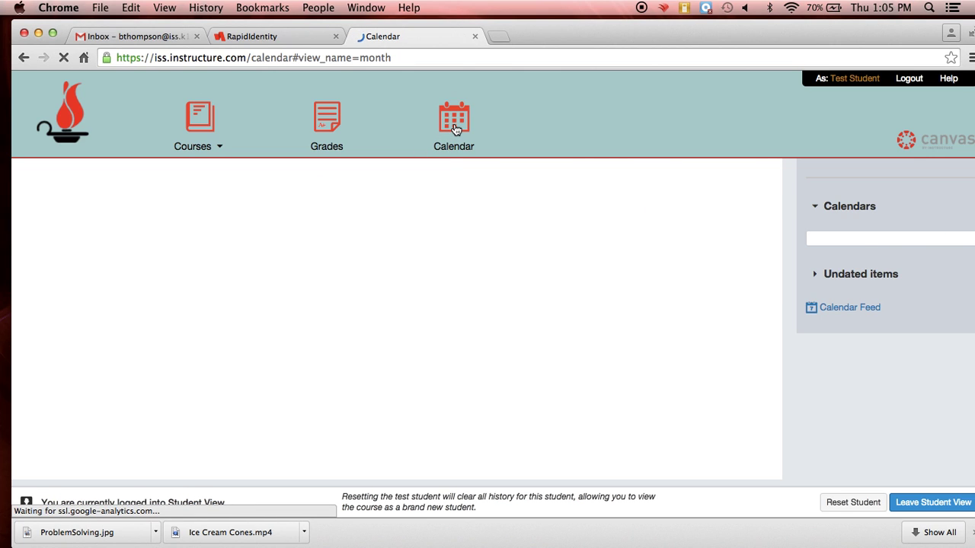
{"action": "scroll", "coordinate": [381, 320], "scroll_direction": "down", "scroll_amount": 5}
{"action": "scroll", "coordinate": [381, 320], "scroll_direction": "down", "scroll_amount": 2}
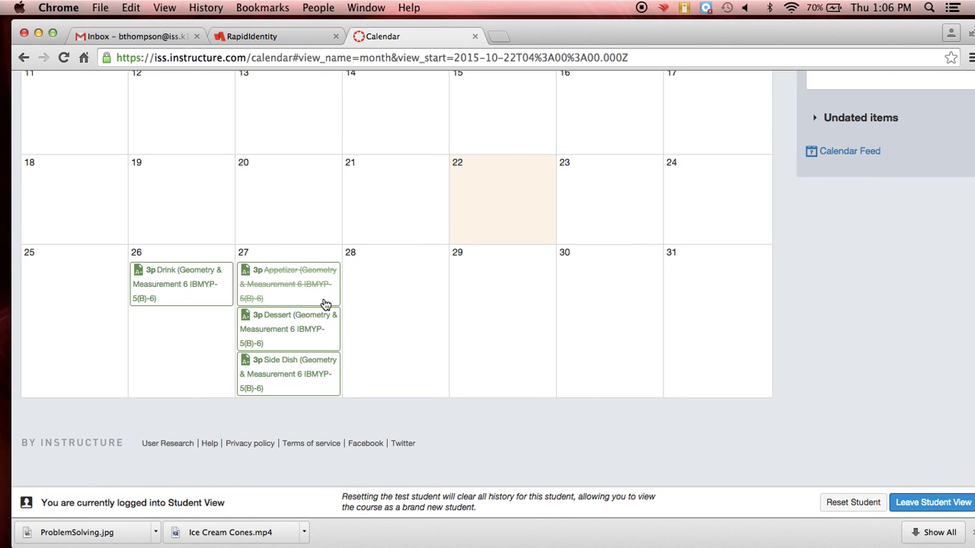
{"action": "mouse_move", "coordinate": [248, 290]}
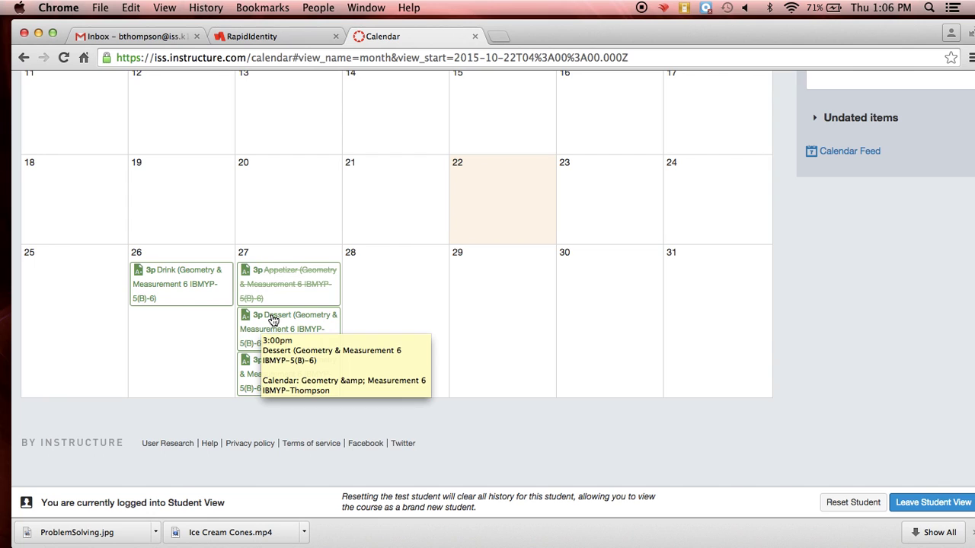
{"action": "left_click", "coordinate": [272, 320]}
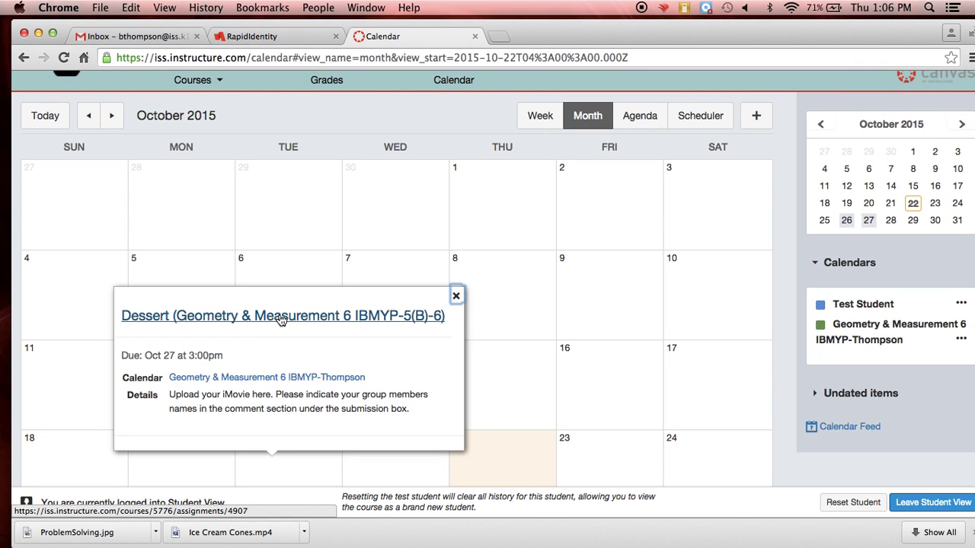
{"action": "left_click", "coordinate": [283, 319]}
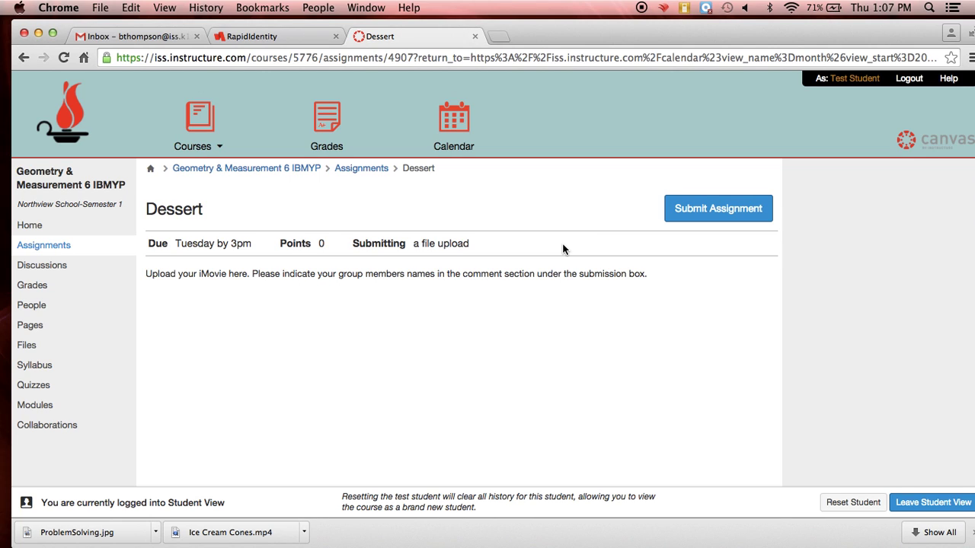
Start a submission for the Dessert assignment and attach test.mp4 from the Desktop.
{"action": "left_click", "coordinate": [734, 213]}
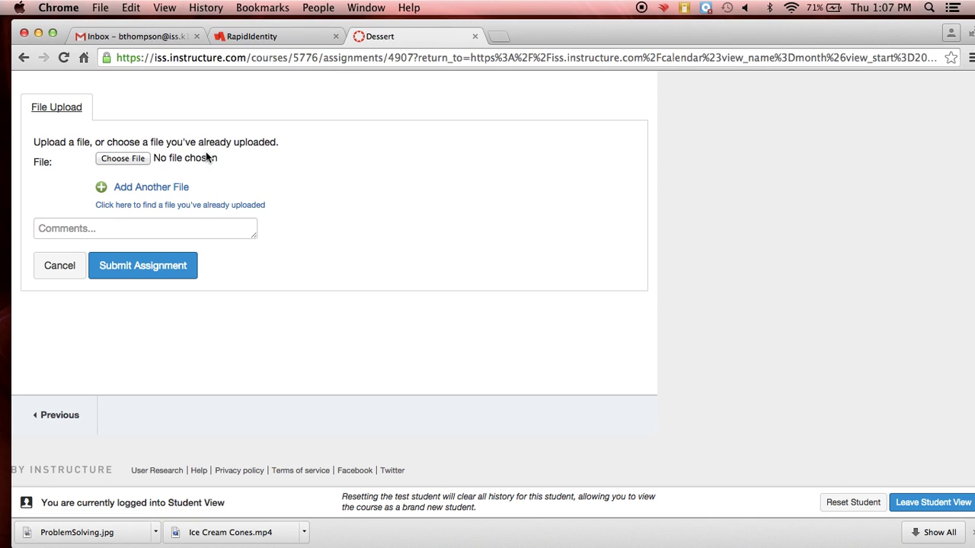
{"action": "left_click", "coordinate": [135, 158]}
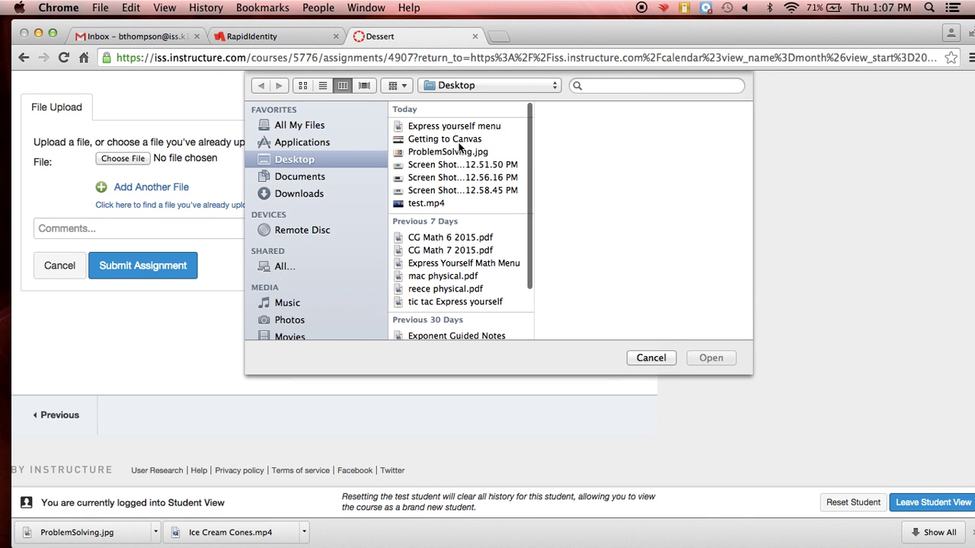
{"action": "left_click", "coordinate": [426, 204]}
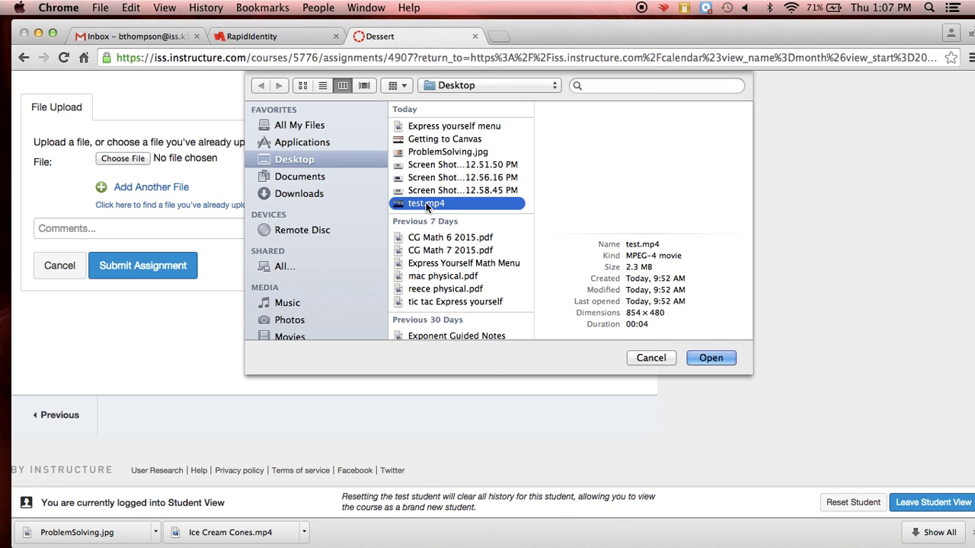
{"action": "left_click", "coordinate": [711, 358]}
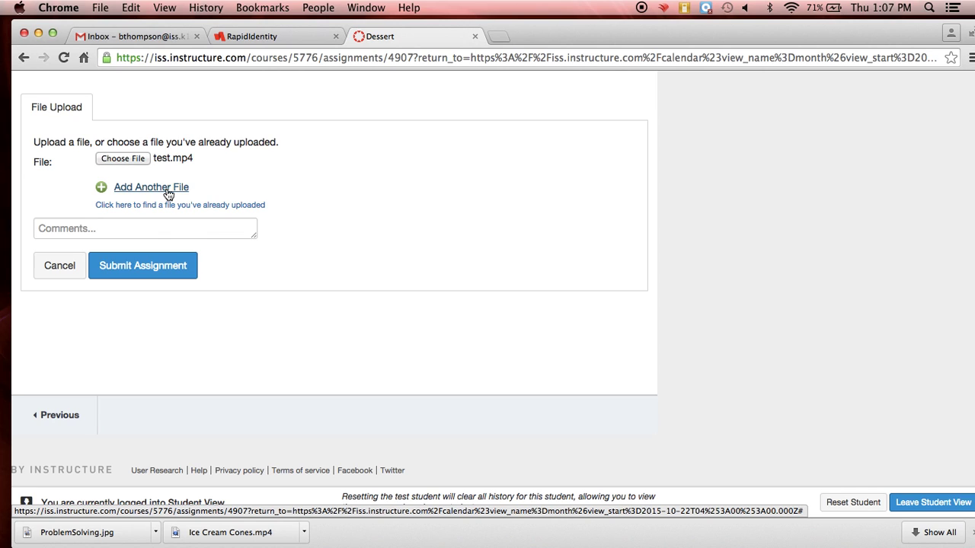
Enter the three group members' first names, separated by commas, as the submission comment and submit the Dessert assignment.
{"action": "left_click", "coordinate": [77, 228]}
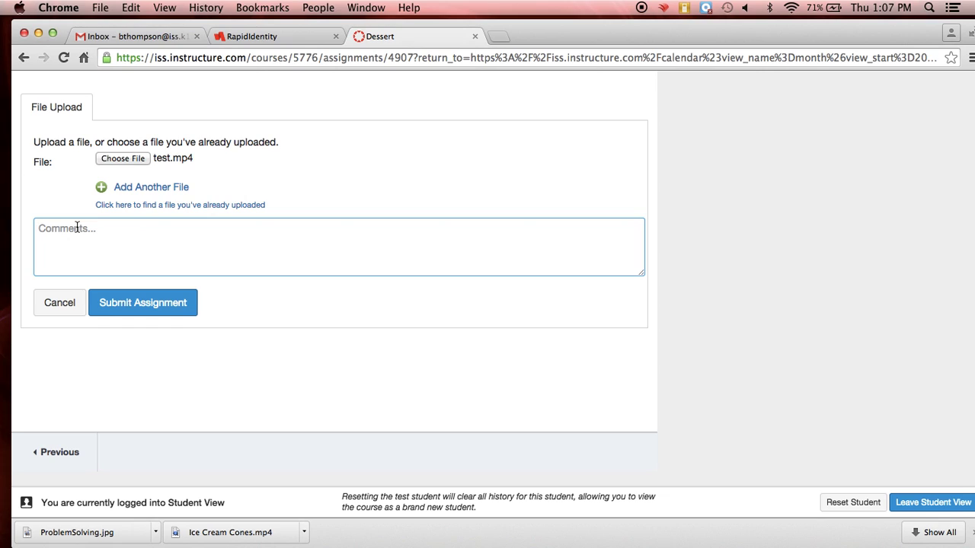
{"action": "type", "text": "bob,"}
{"action": "key", "text": "BackSpace"}
{"action": "key", "text": "BackSpace"}
{"action": "key", "text": "BackSpace"}
{"action": "key", "text": "BackSpace"}
{"action": "key", "text": "BackSpace"}
{"action": "type", "text": "Bob, Sally, Emma"}
{"action": "left_click", "coordinate": [142, 300]}
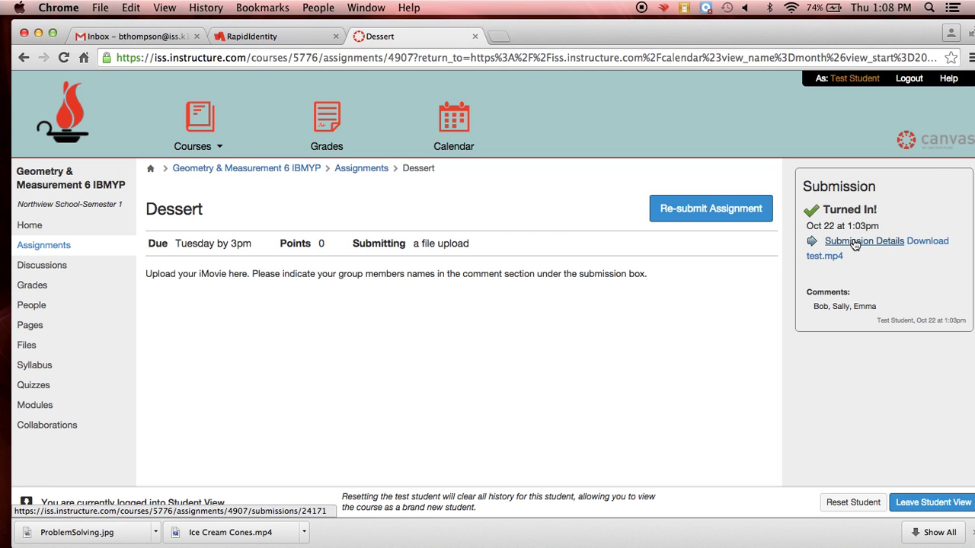
Open the calendar and check the submission status of the October 26 and 27 assignment entries.
{"action": "left_click", "coordinate": [457, 128]}
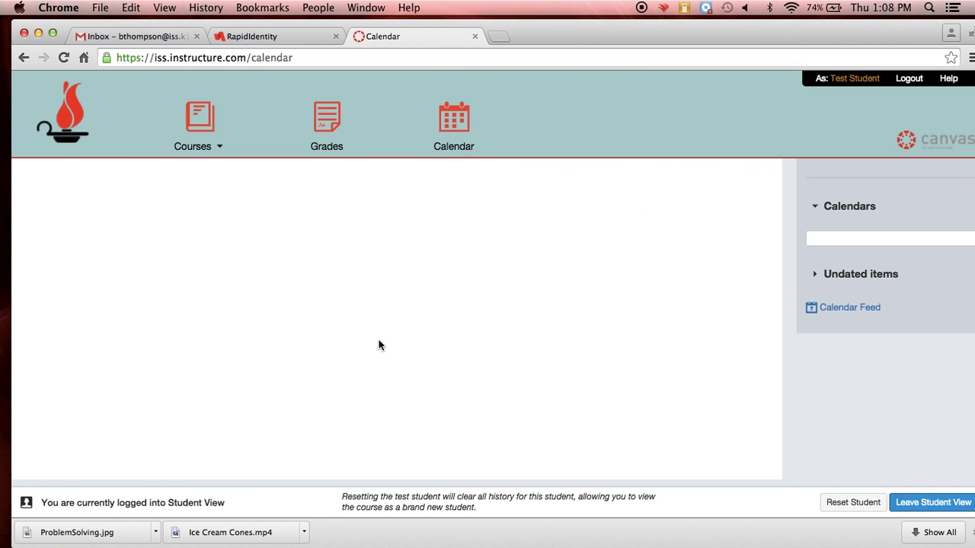
{"action": "scroll", "coordinate": [378, 345], "scroll_direction": "down", "scroll_amount": 3}
{"action": "scroll", "coordinate": [378, 345], "scroll_direction": "down", "scroll_amount": 2}
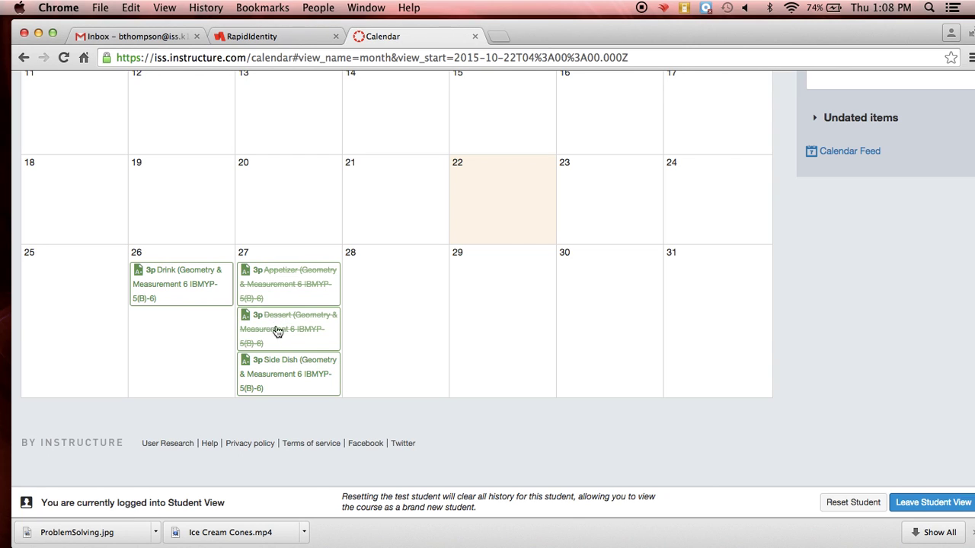
{"action": "mouse_move", "coordinate": [313, 343]}
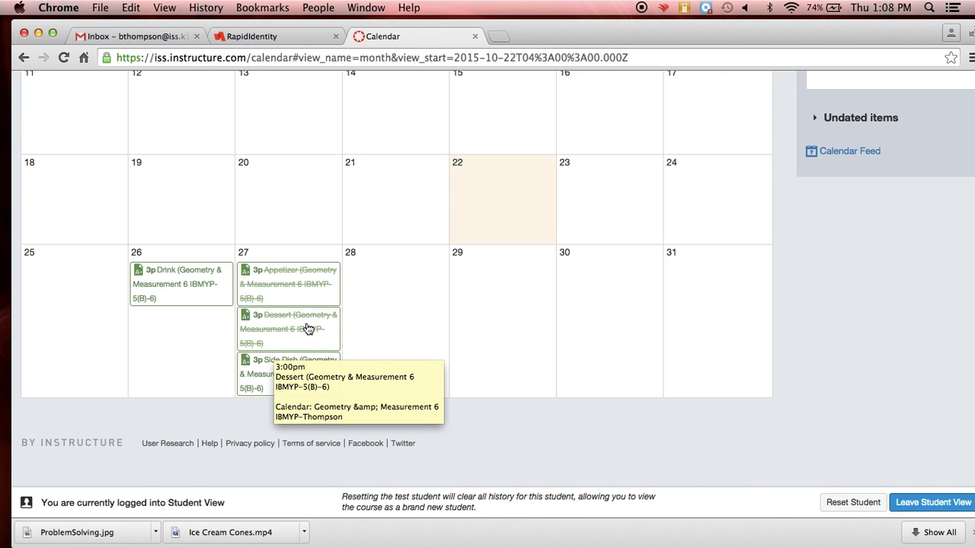
{"action": "scroll", "coordinate": [415, 308], "scroll_direction": "up", "scroll_amount": 3}
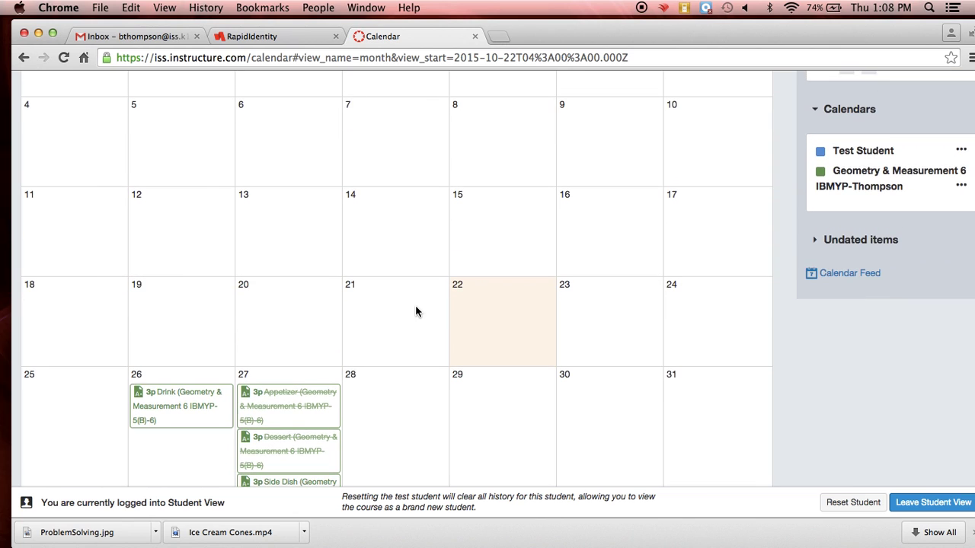
{"action": "scroll", "coordinate": [416, 311], "scroll_direction": "up", "scroll_amount": 5}
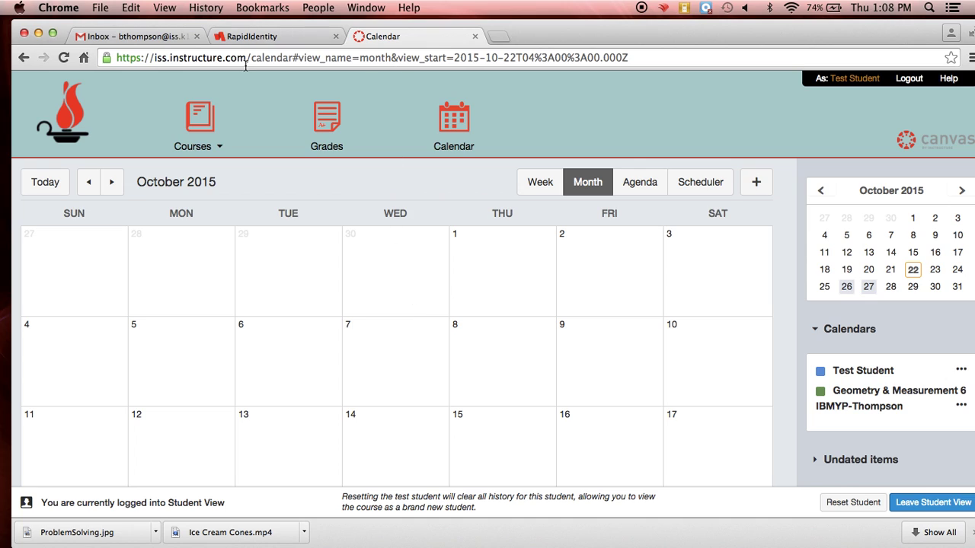
Open the assignments list of the Geometry & Measurement 6 IBMYP course and check each assignment's grading status.
{"action": "mouse_move", "coordinate": [201, 132]}
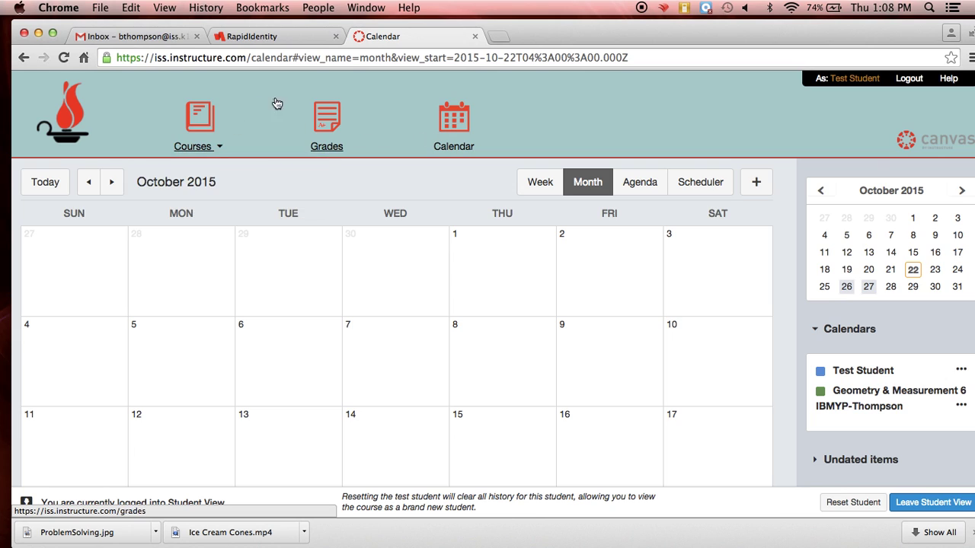
{"action": "left_click", "coordinate": [193, 196]}
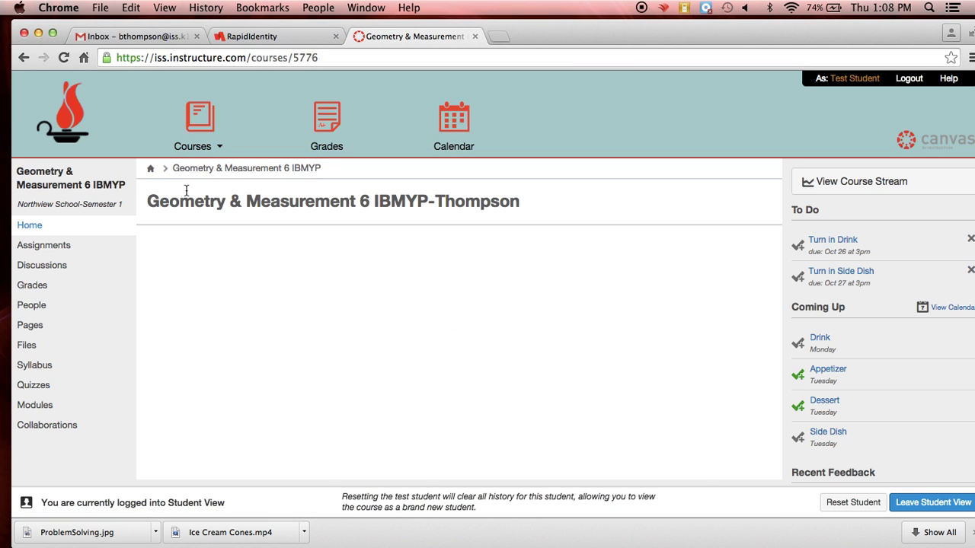
{"action": "left_click", "coordinate": [55, 248]}
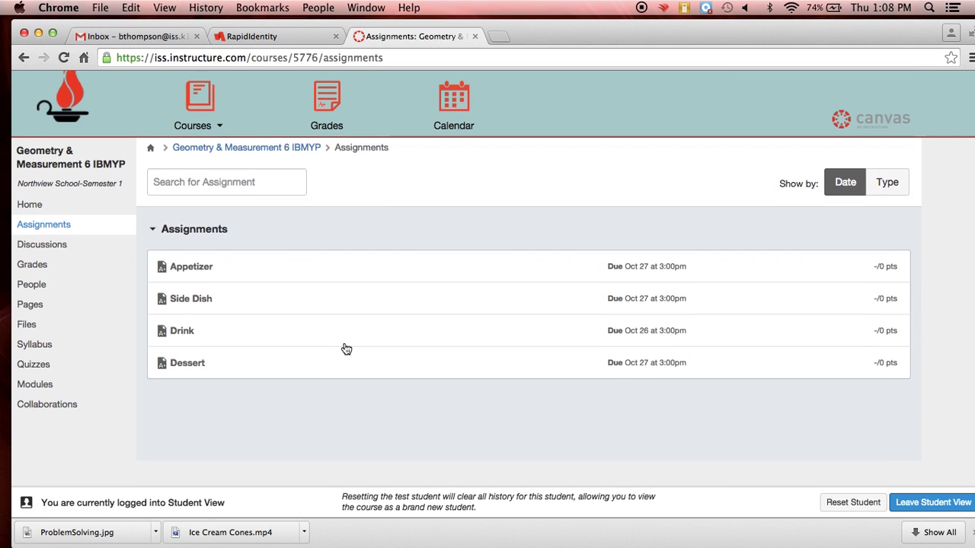
{"action": "scroll", "coordinate": [344, 348], "scroll_direction": "down", "scroll_amount": 2}
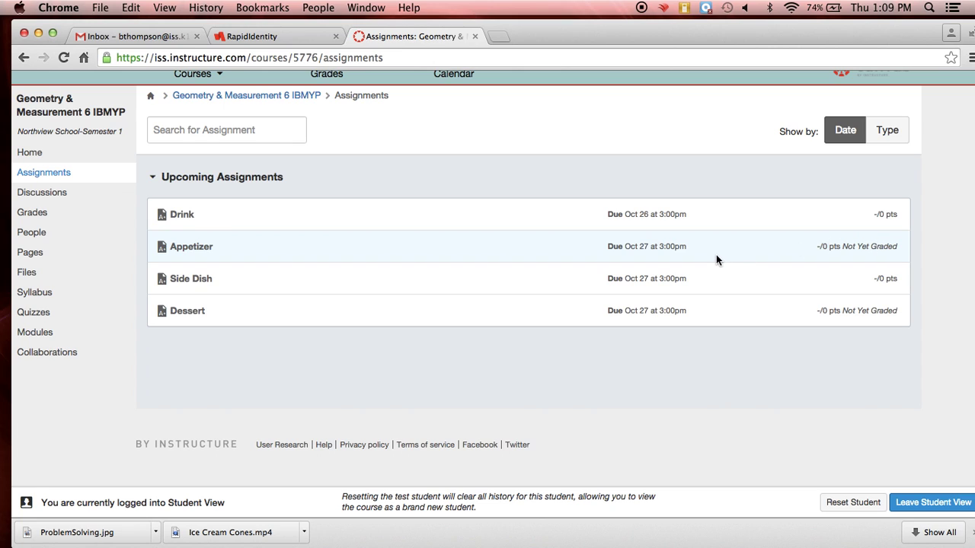
{"action": "scroll", "coordinate": [716, 259], "scroll_direction": "up", "scroll_amount": 3}
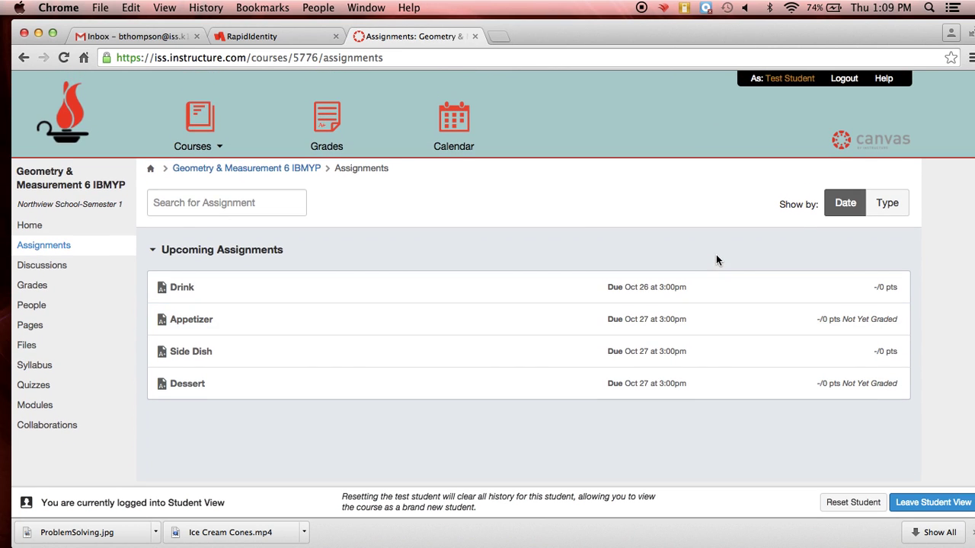
Review the to-do and upcoming assignments on the course home page and open the Dessert assignment from there.
{"action": "left_click", "coordinate": [35, 226]}
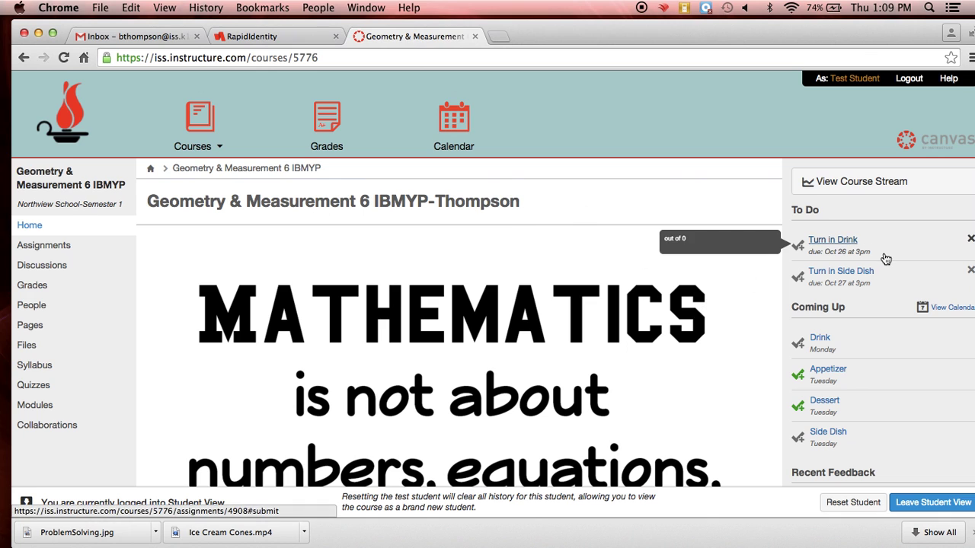
{"action": "scroll", "coordinate": [822, 257], "scroll_direction": "down", "scroll_amount": 2}
{"action": "scroll", "coordinate": [822, 256], "scroll_direction": "down", "scroll_amount": 2}
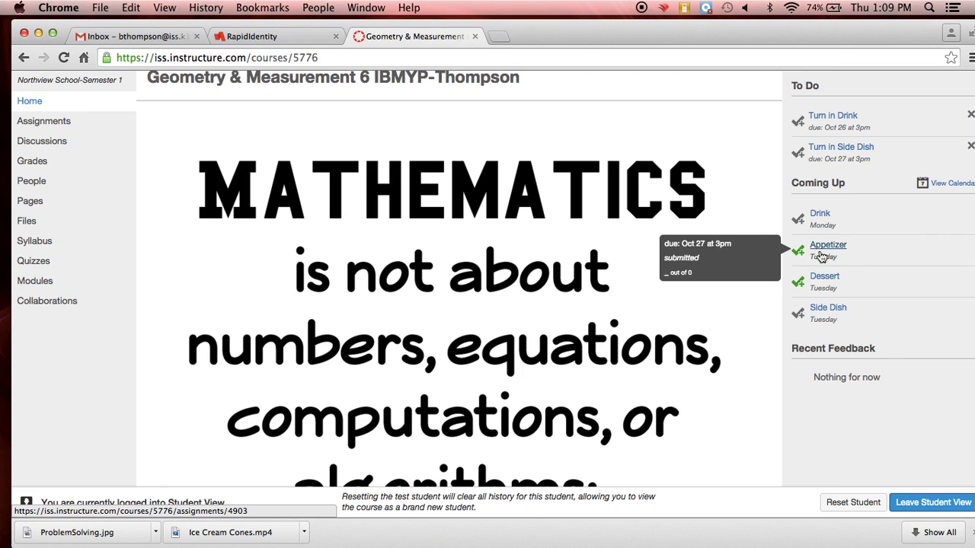
{"action": "left_click", "coordinate": [823, 281]}
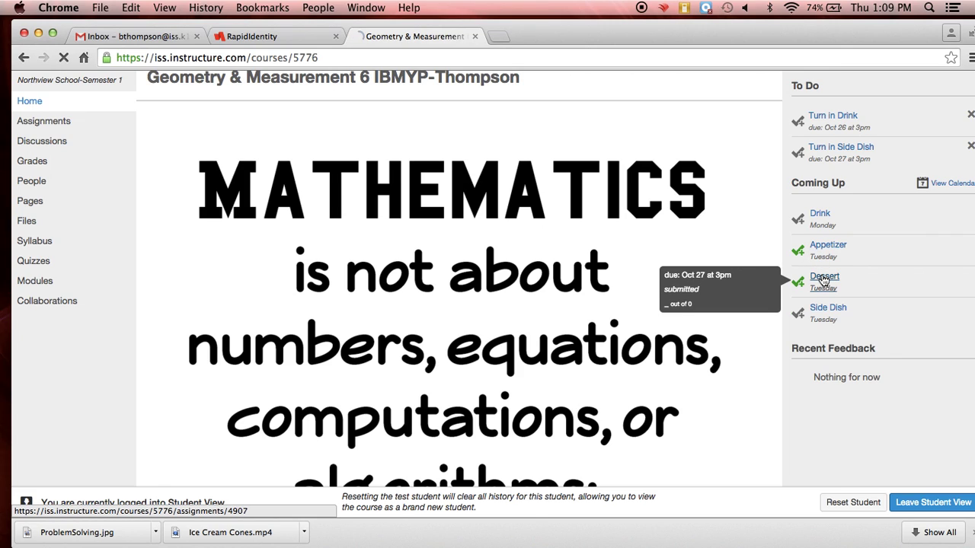